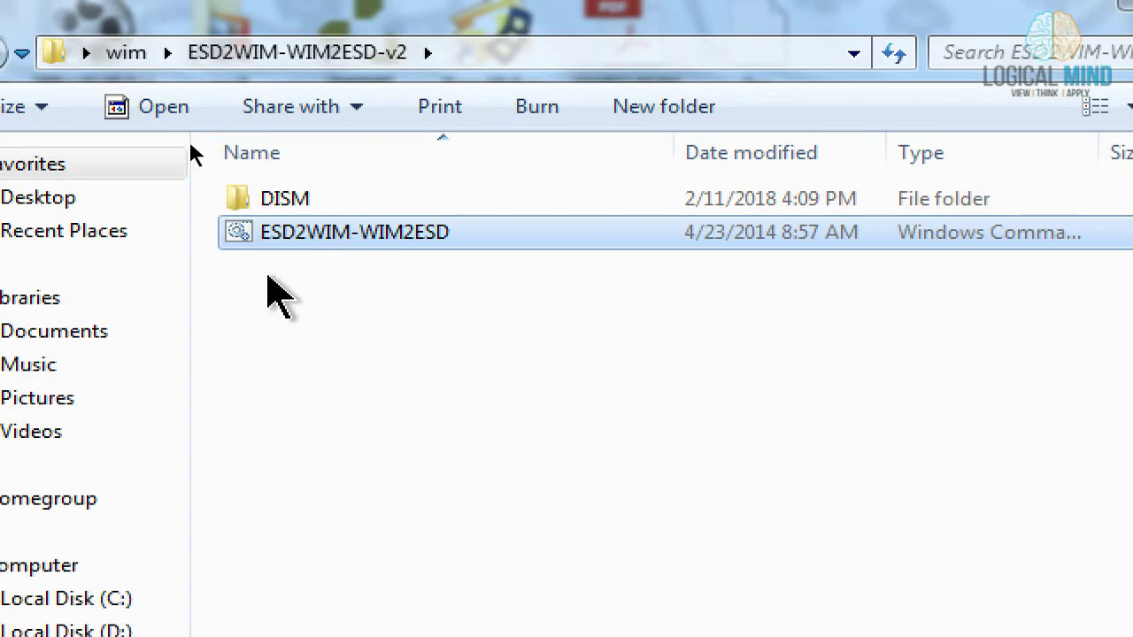
Run the ESD2WIM-WIM2ESD script as administrator and move its console window clear of the script's folder list.
mouse_move(328, 228)
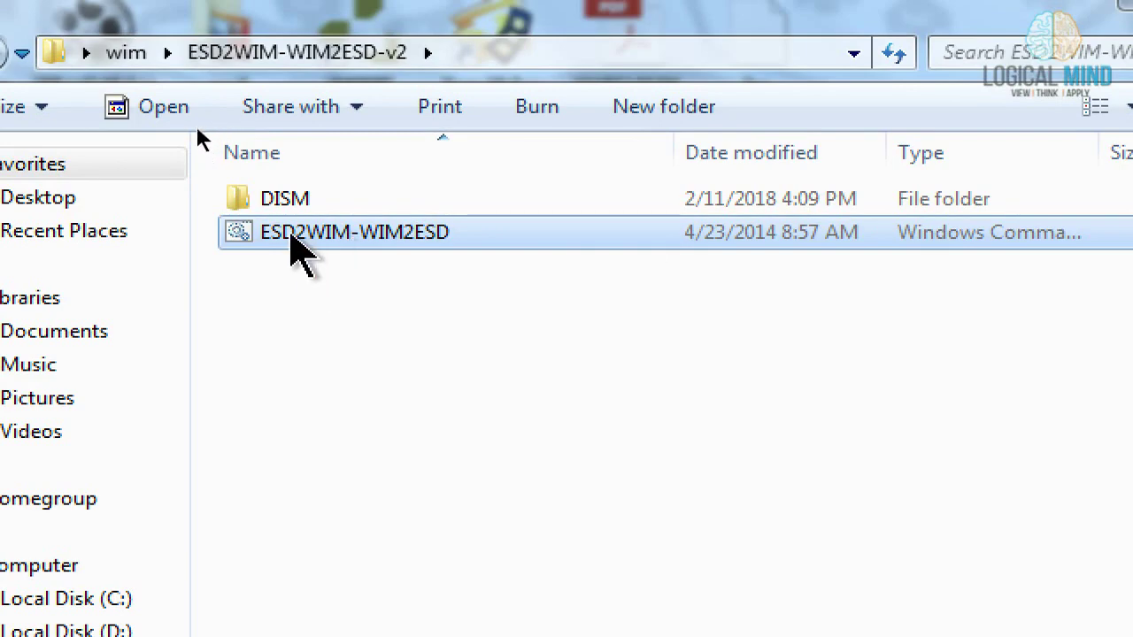
right_click(292, 237)
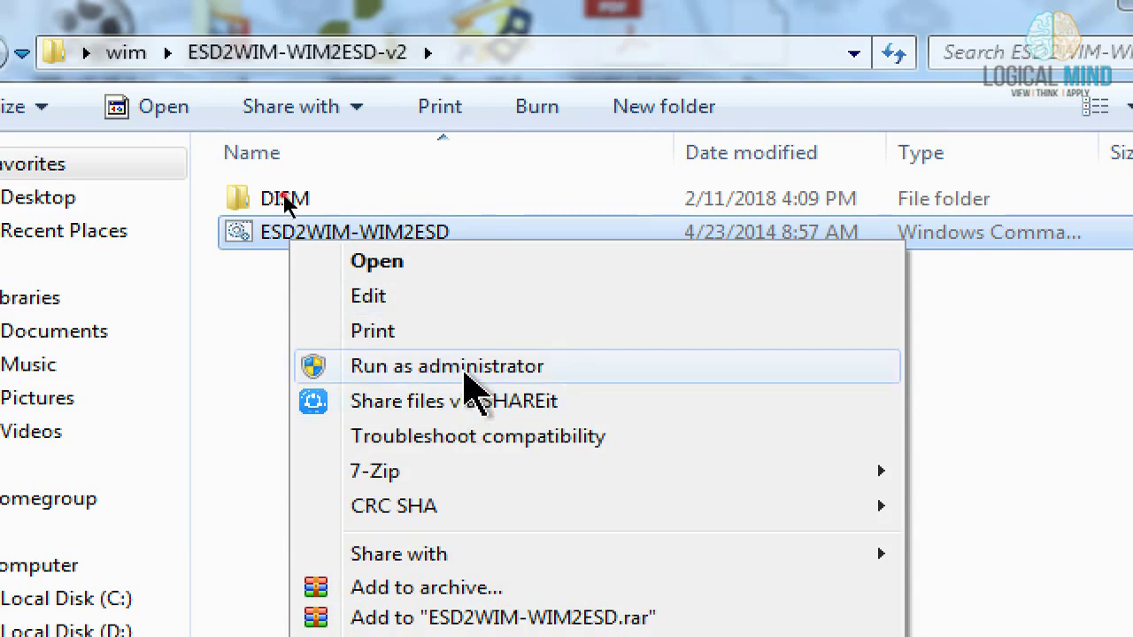
click(464, 367)
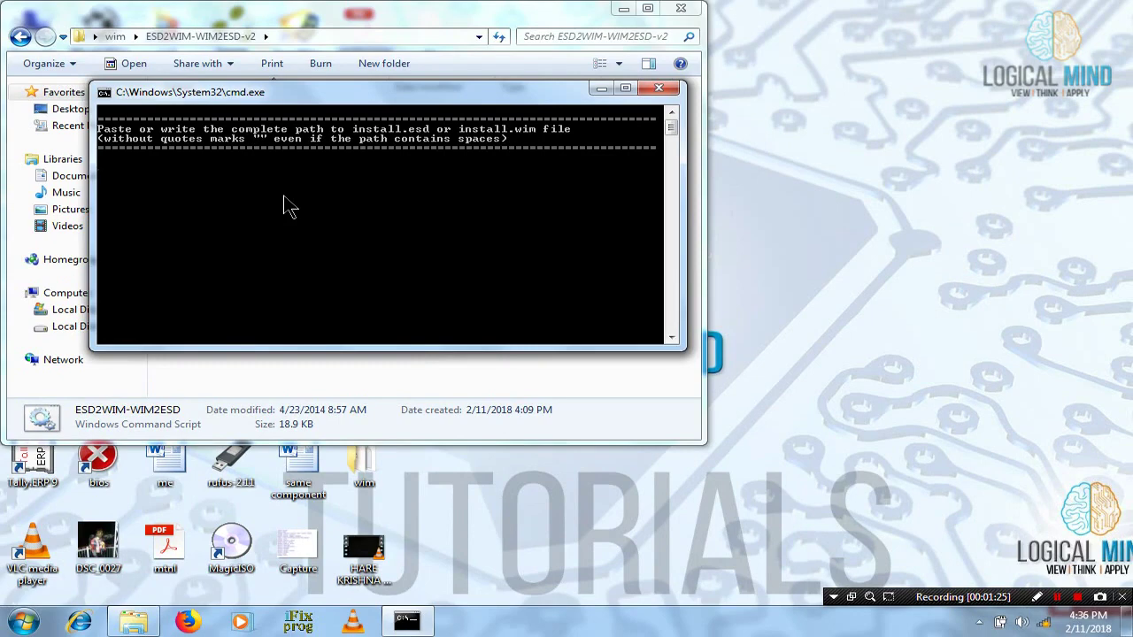
click(384, 98)
drag(385, 98, 521, 142)
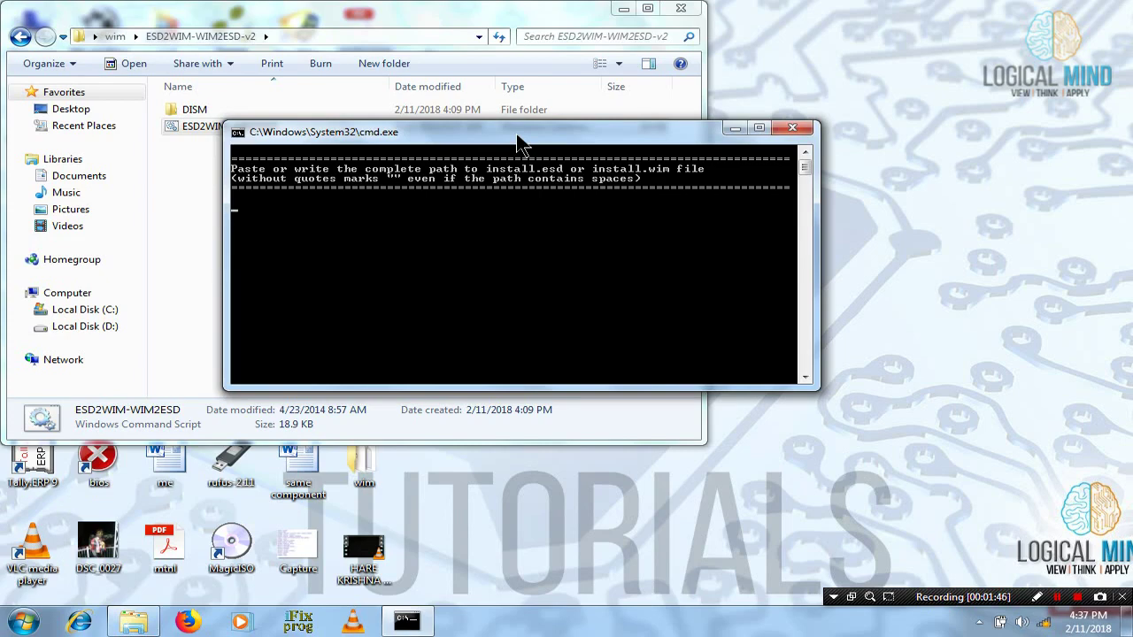
Open Local Disk (D:) in a new file browser window.
click(204, 274)
key(ctrl+e)
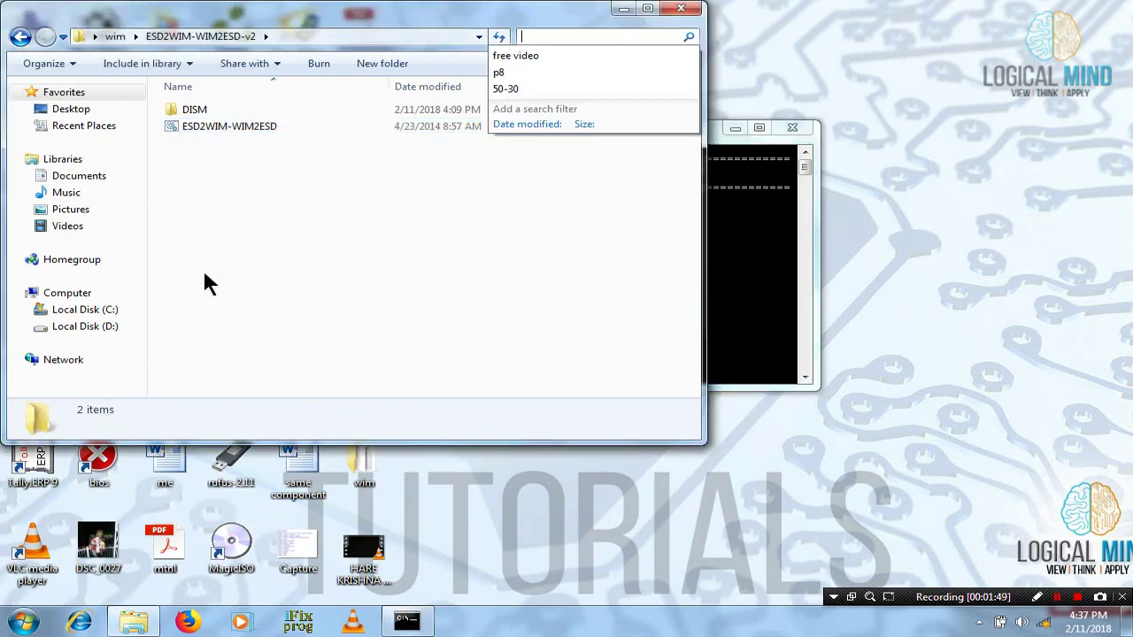
key(super+e)
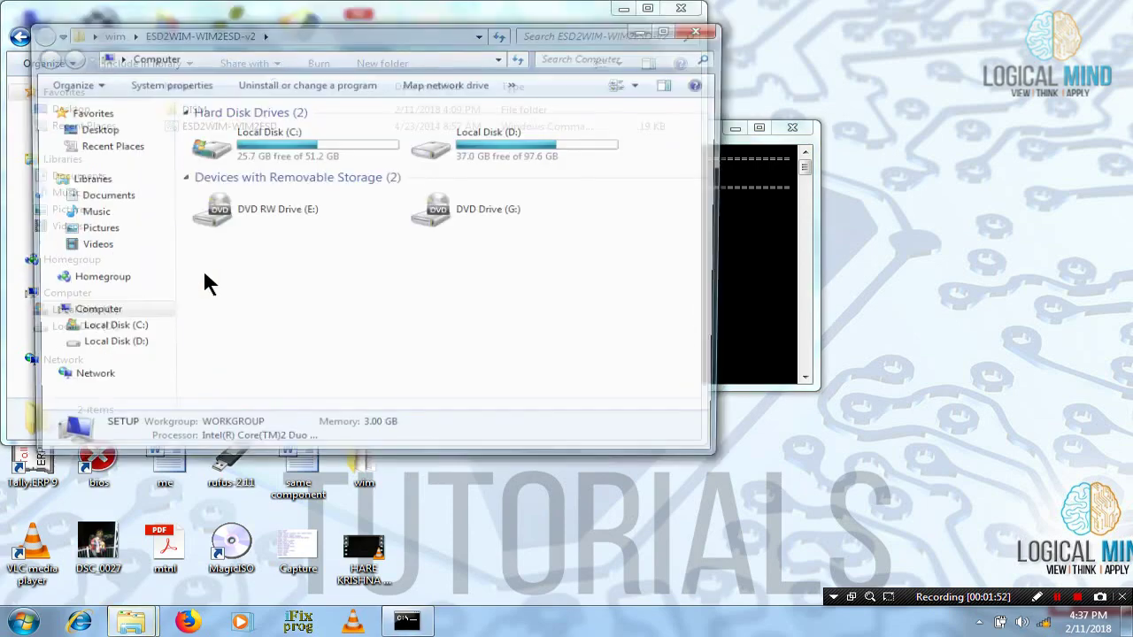
double_click(473, 159)
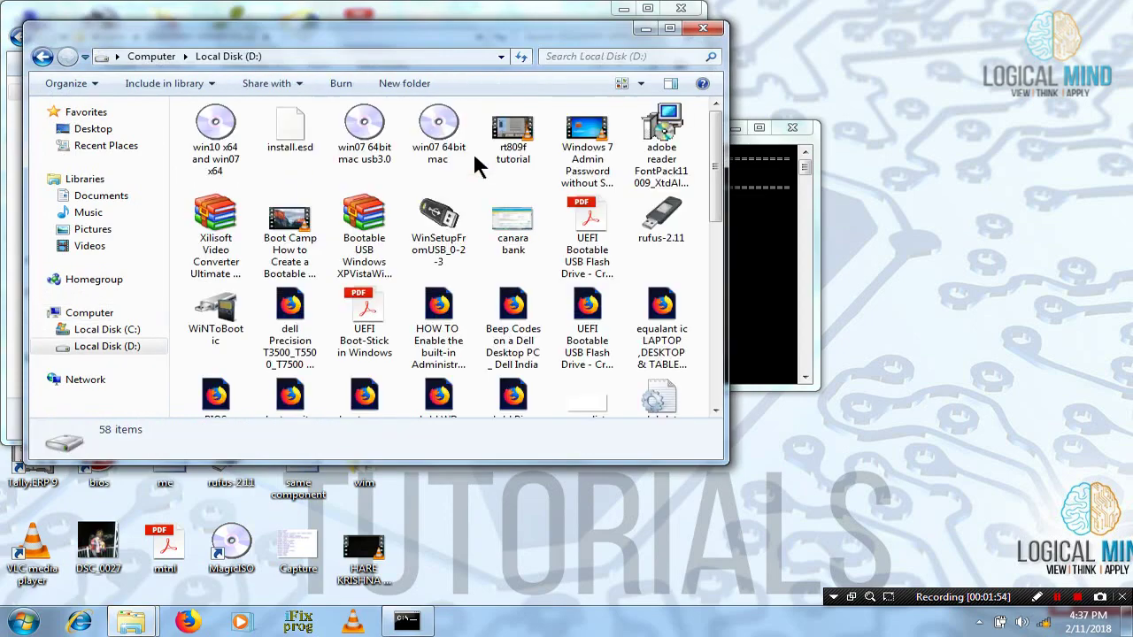
Open the sources folder of WIN10.X64.8in1.en-US.Apr2016 inside the "Windows 10 x64{Generation2}UEFI MODE" folder.
key(Down)
key(Down)
key(Down)
key(Down)
key(Down)
key(Down)
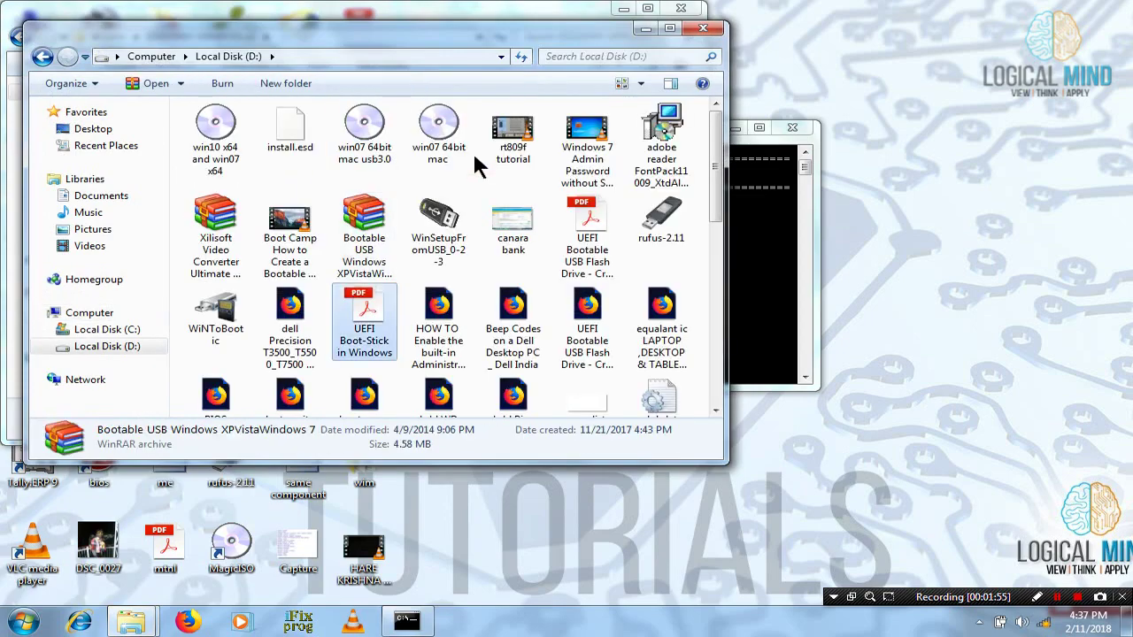
key(Down)
key(Down)
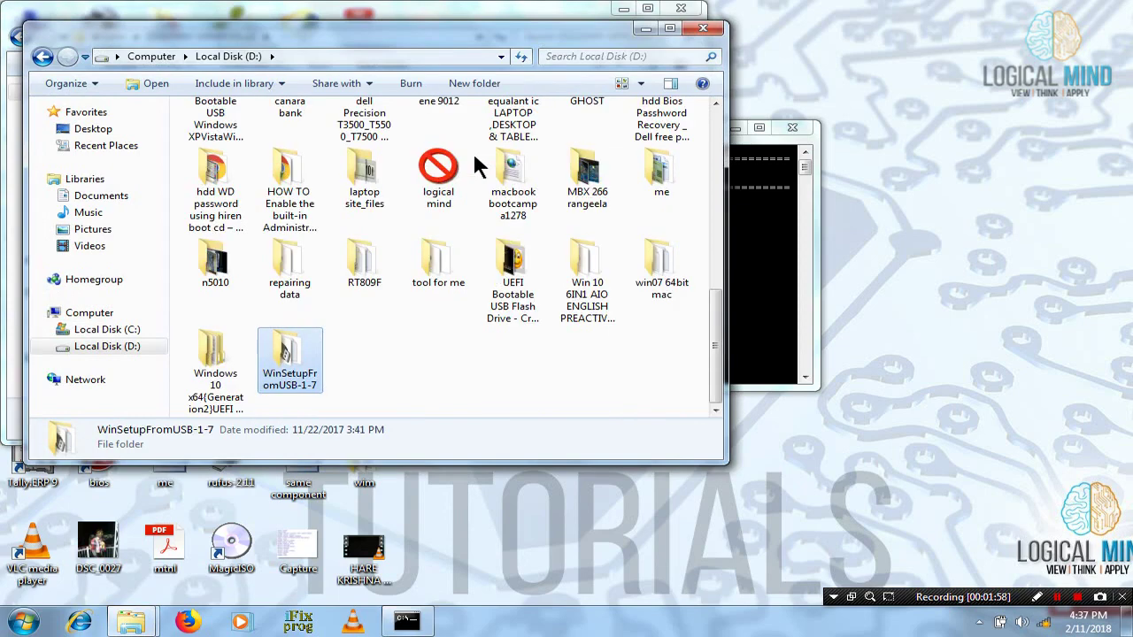
key(Left)
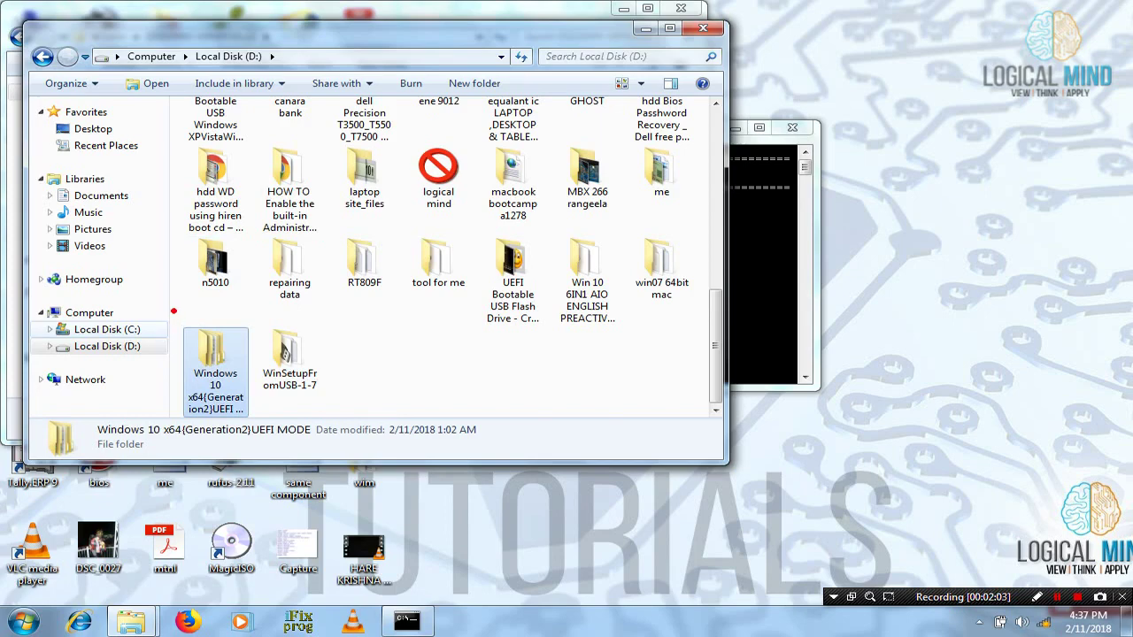
mouse_move(172, 309)
mouse_down()
mouse_move(235, 404)
mouse_move(260, 418)
mouse_up()
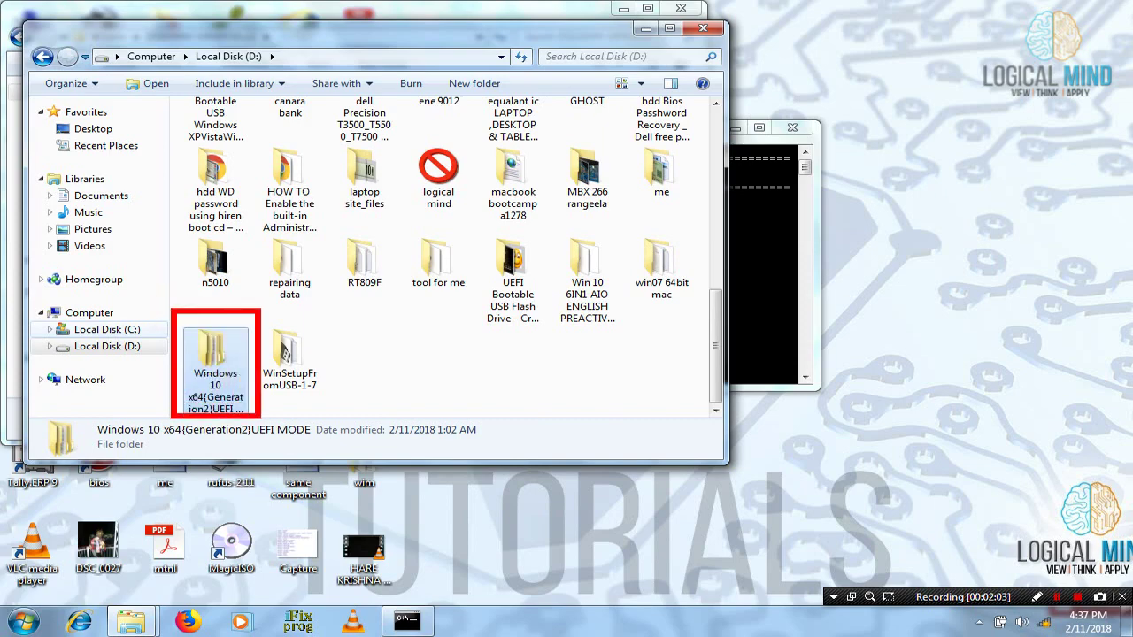
double_click(215, 358)
double_click(275, 130)
double_click(236, 163)
Find install.esd in the sources folder and check its full file name and extension without renaming it.
click(236, 163)
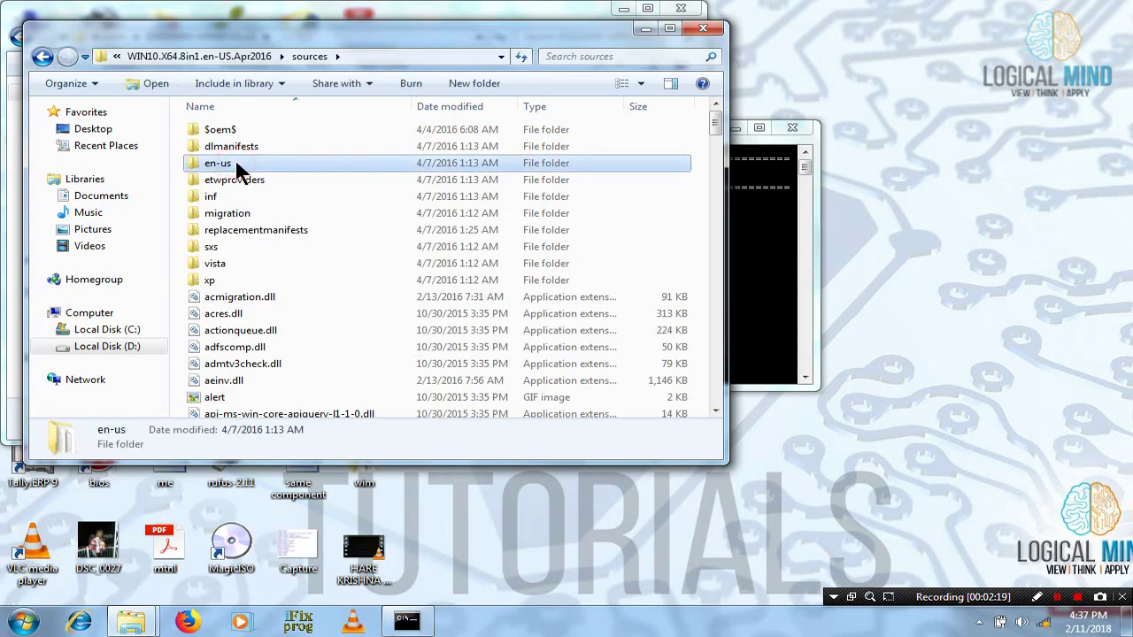
key(i)
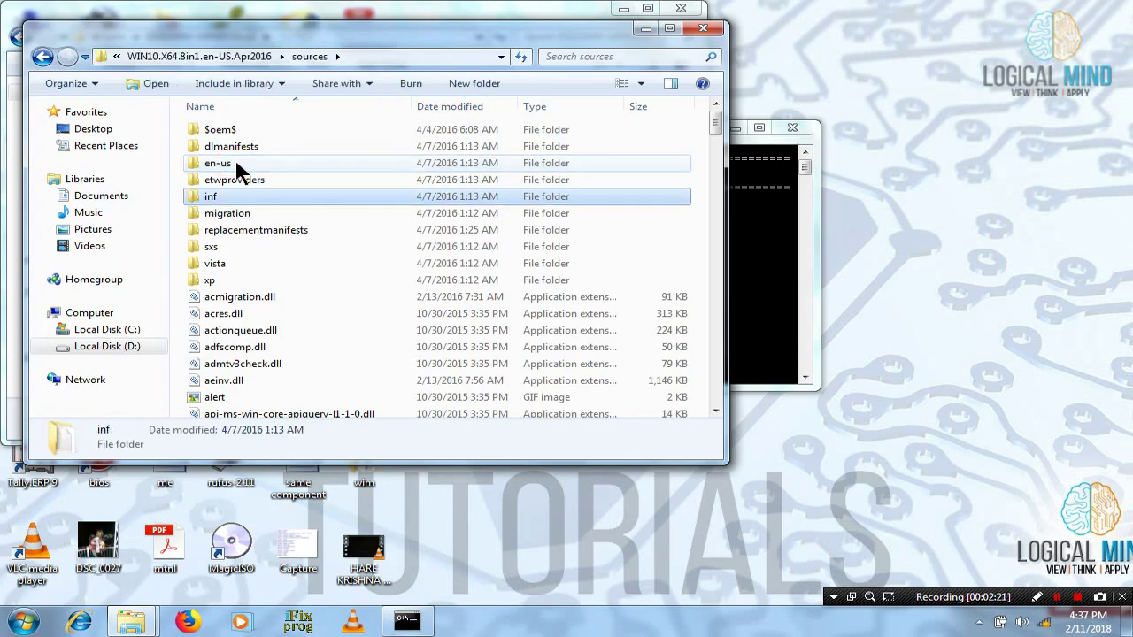
click(235, 163)
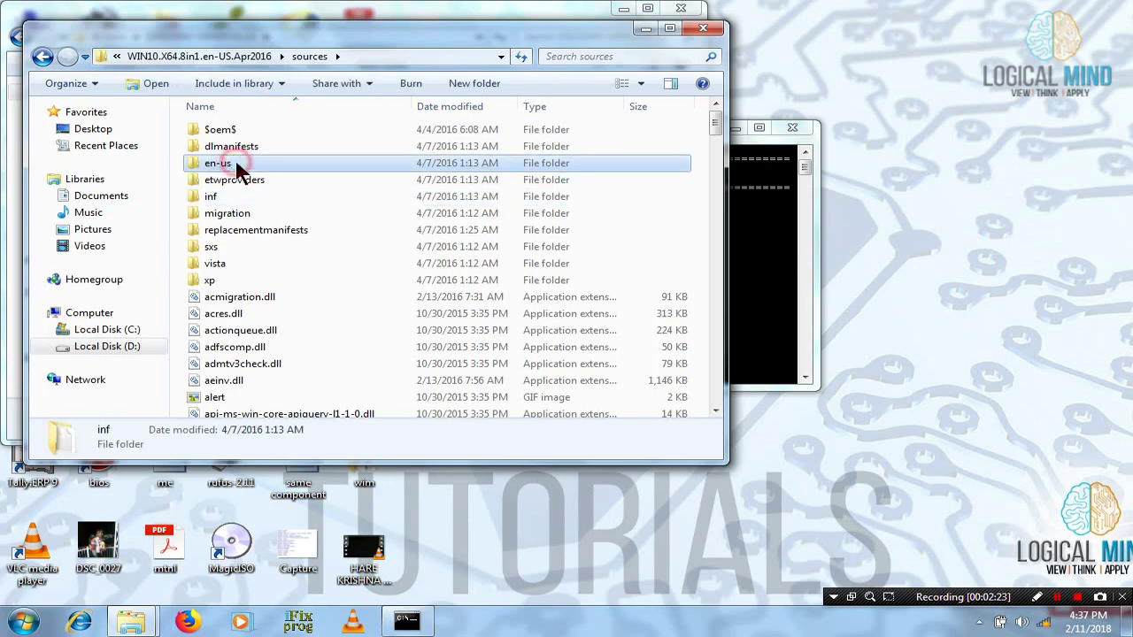
key(i)
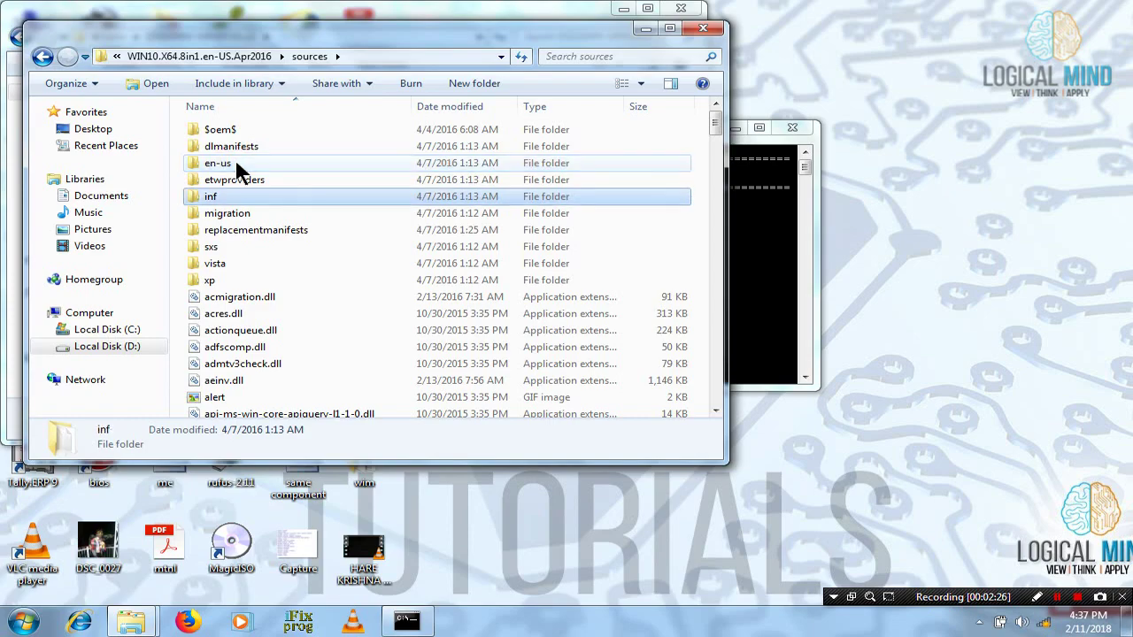
key(i)
key(i)
key(i)
key(i)
key(i)
key(i)
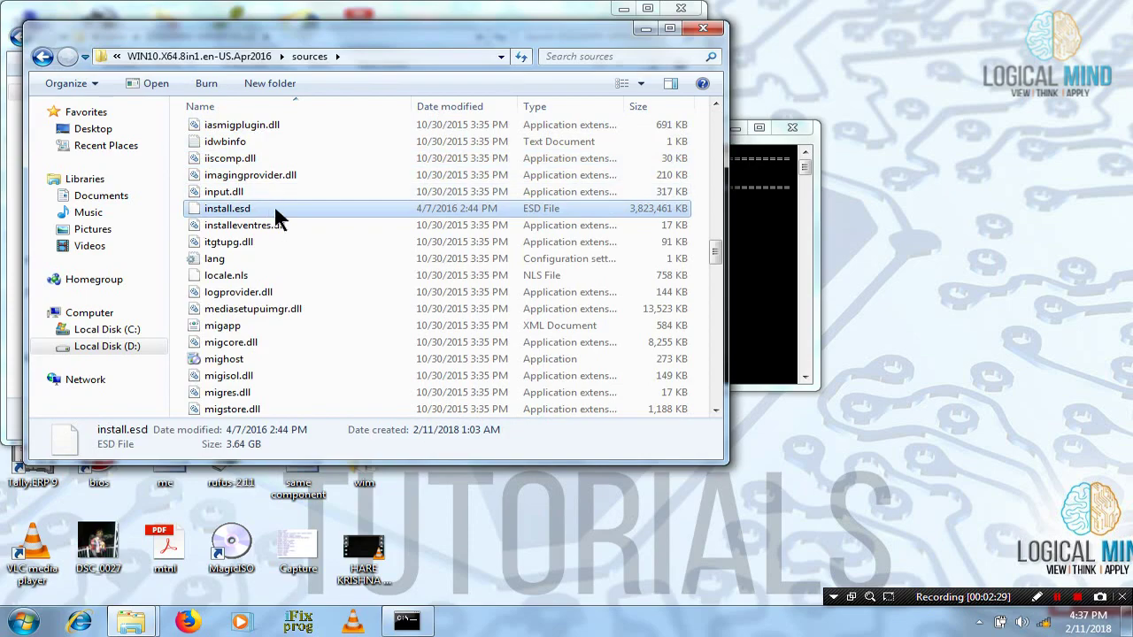
key(F2)
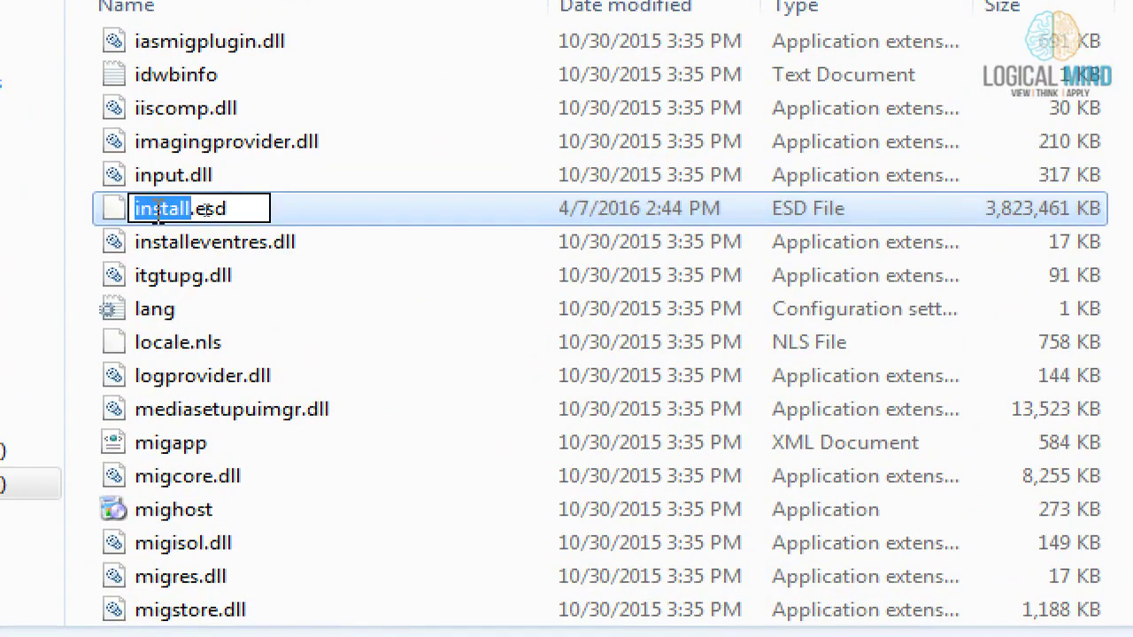
key(Escape)
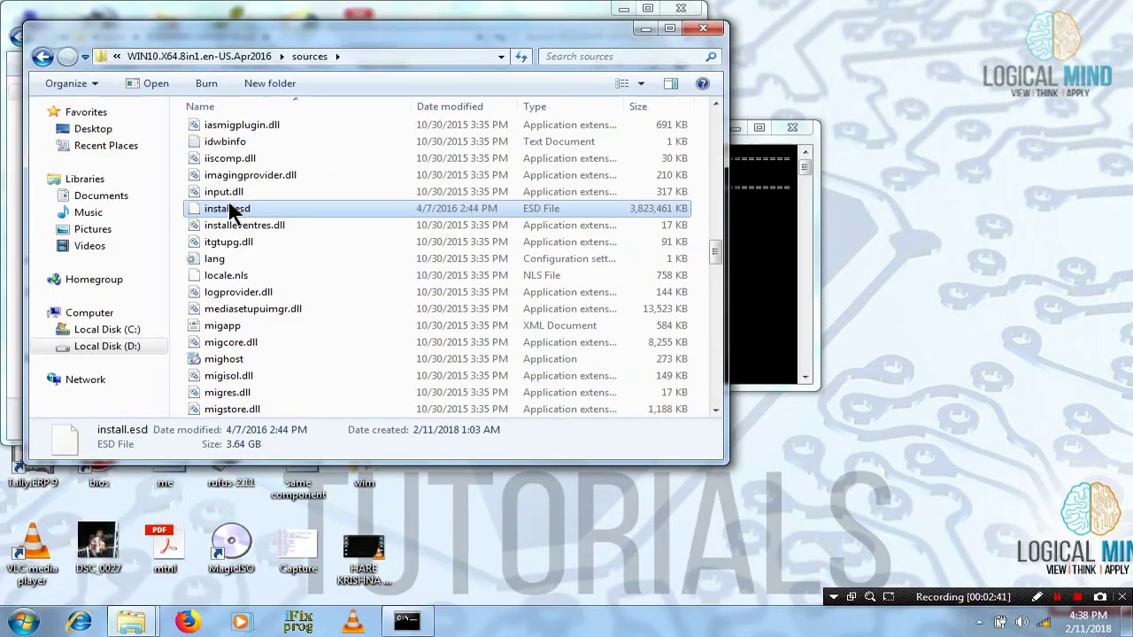
Copy the full path of the sources folder and minimize both folder windows.
click(408, 53)
right_click(408, 54)
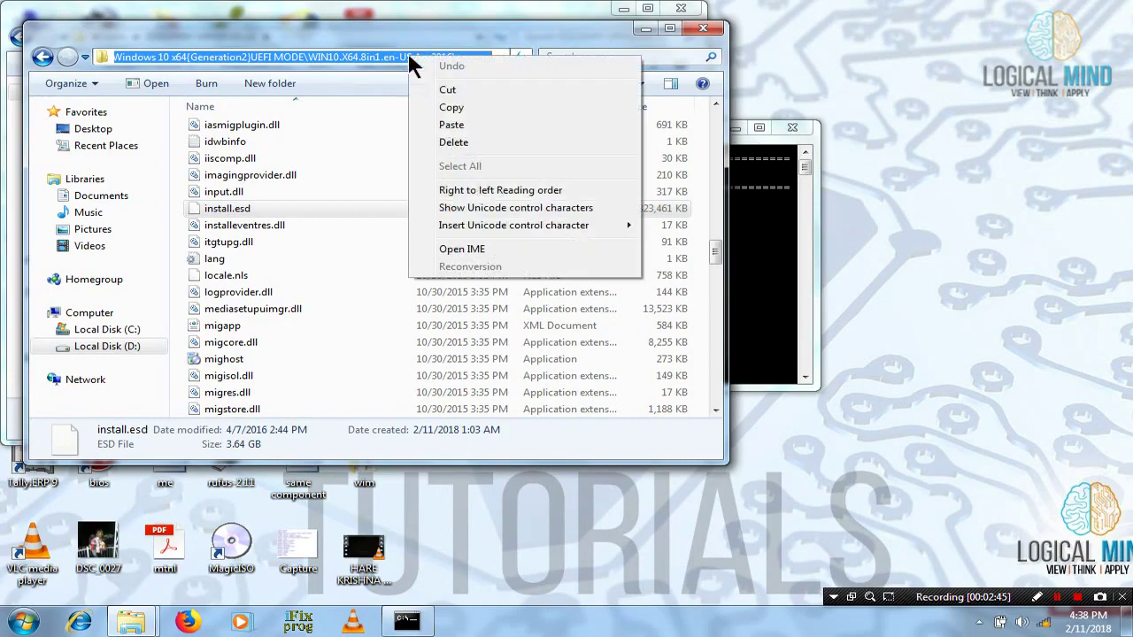
click(481, 108)
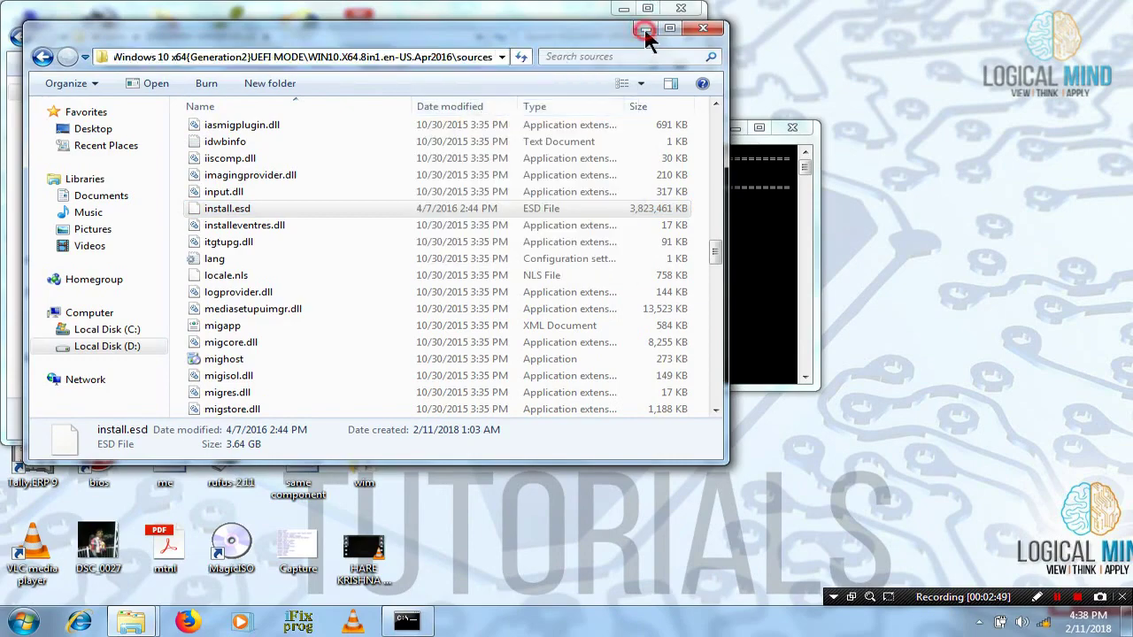
click(646, 30)
click(625, 9)
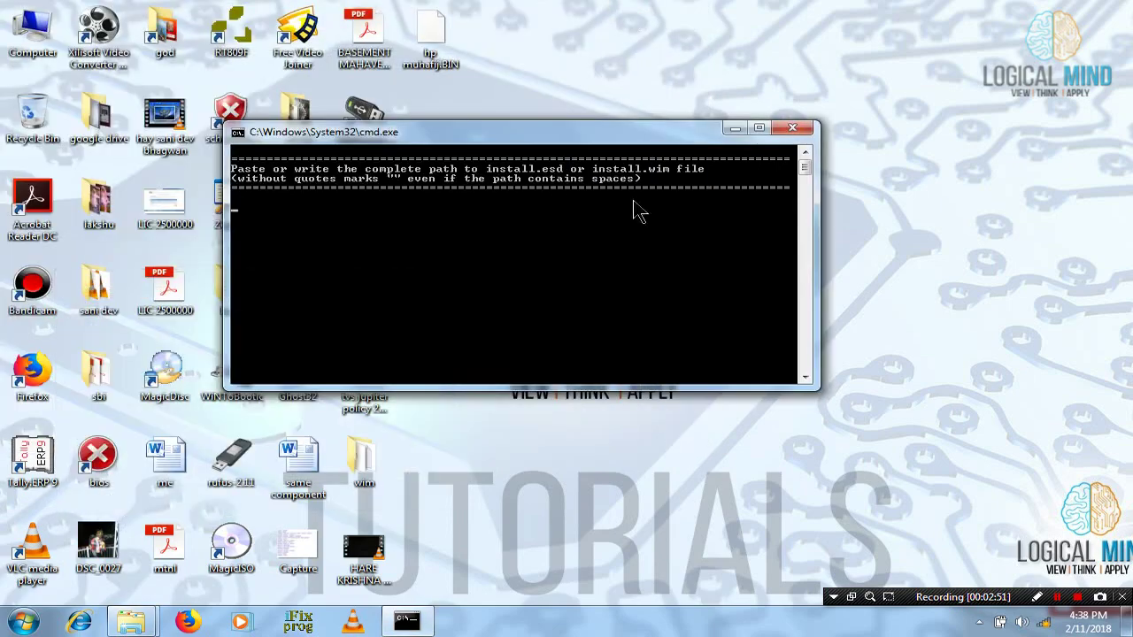
Paste the copied folder path into the script's console, append \install.esd and submit the complete path.
right_click(244, 208)
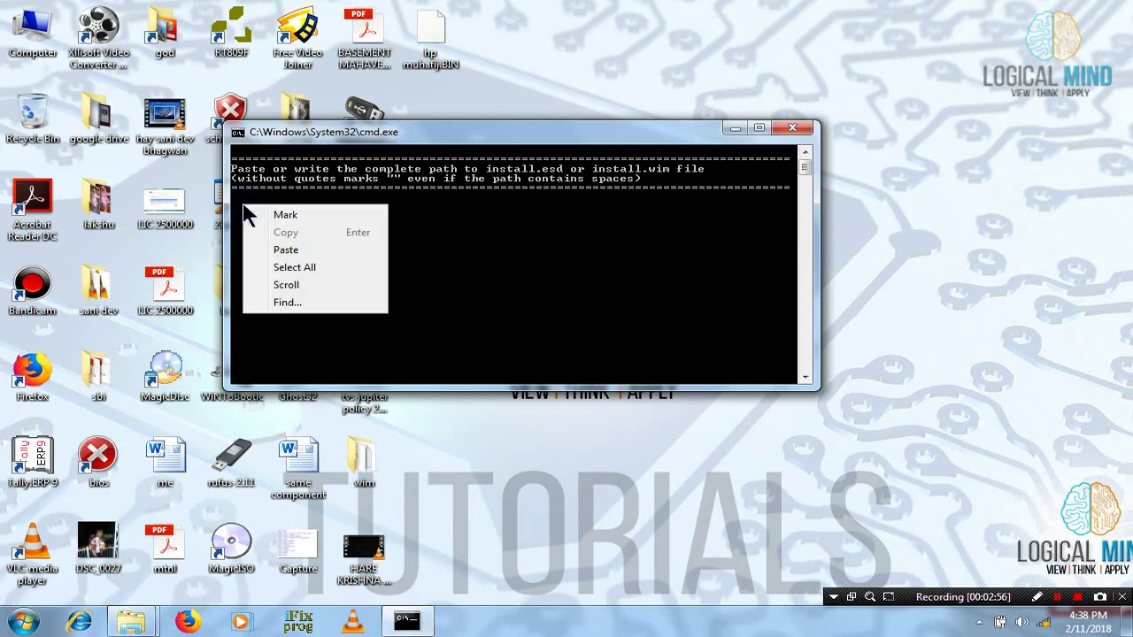
click(305, 248)
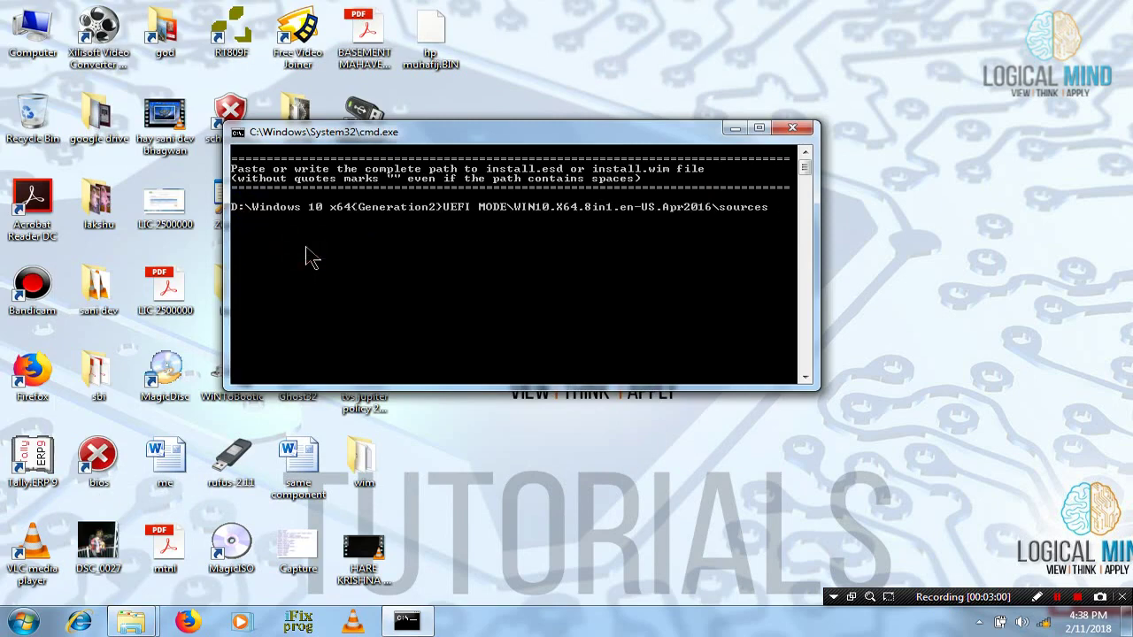
text(\install.)
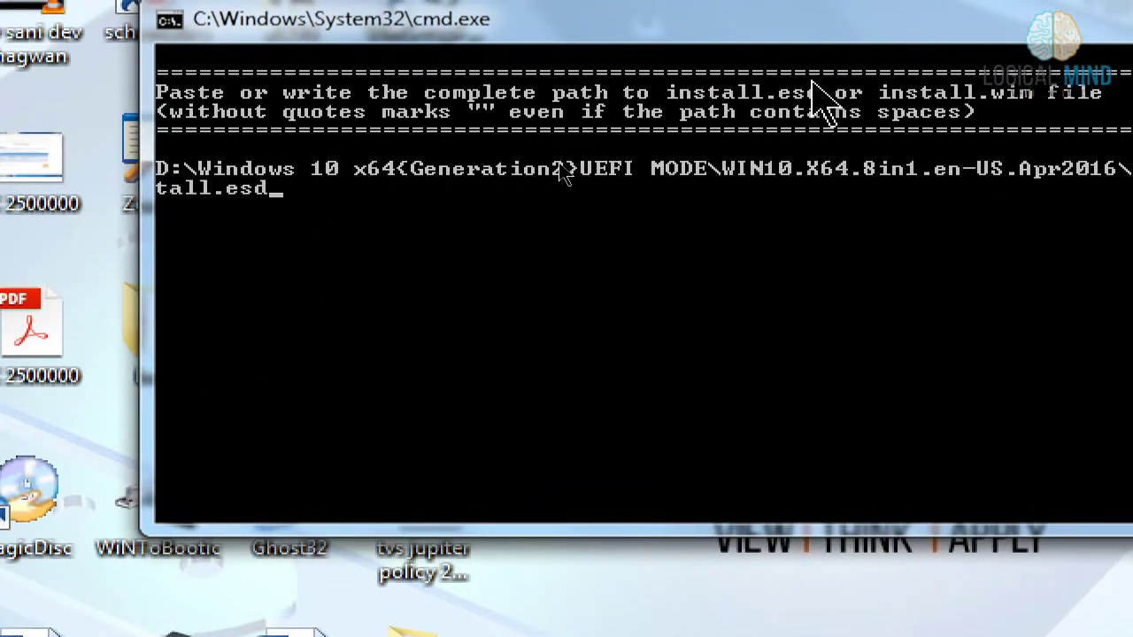
key(Return)
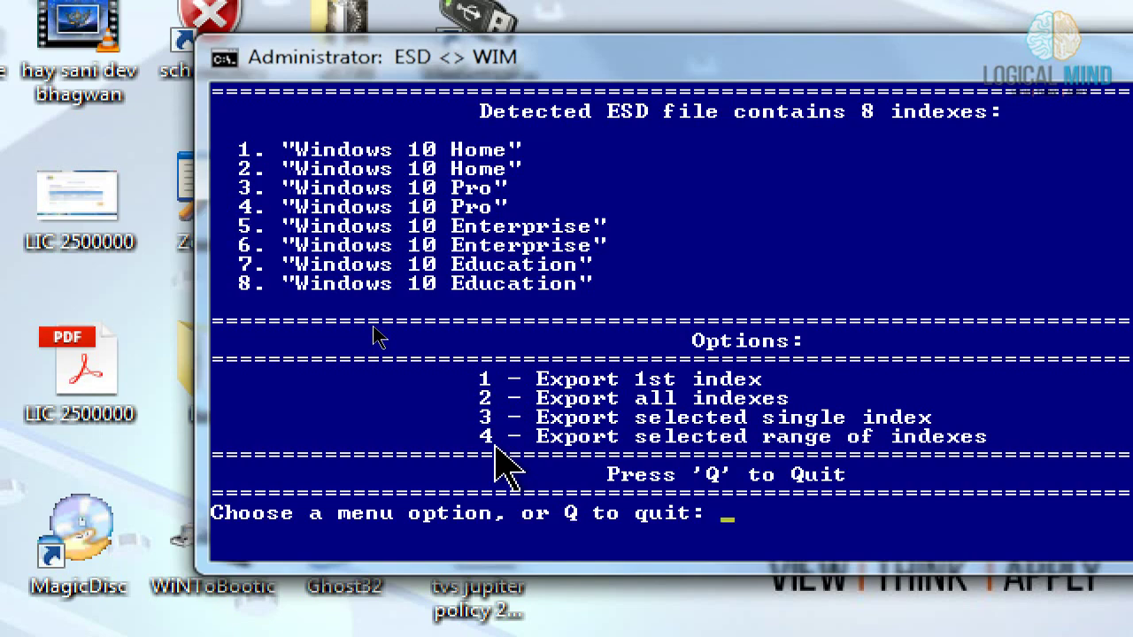
Choose option 1 to export the 1st index to a new WIM file and minimize the console window.
key(1)
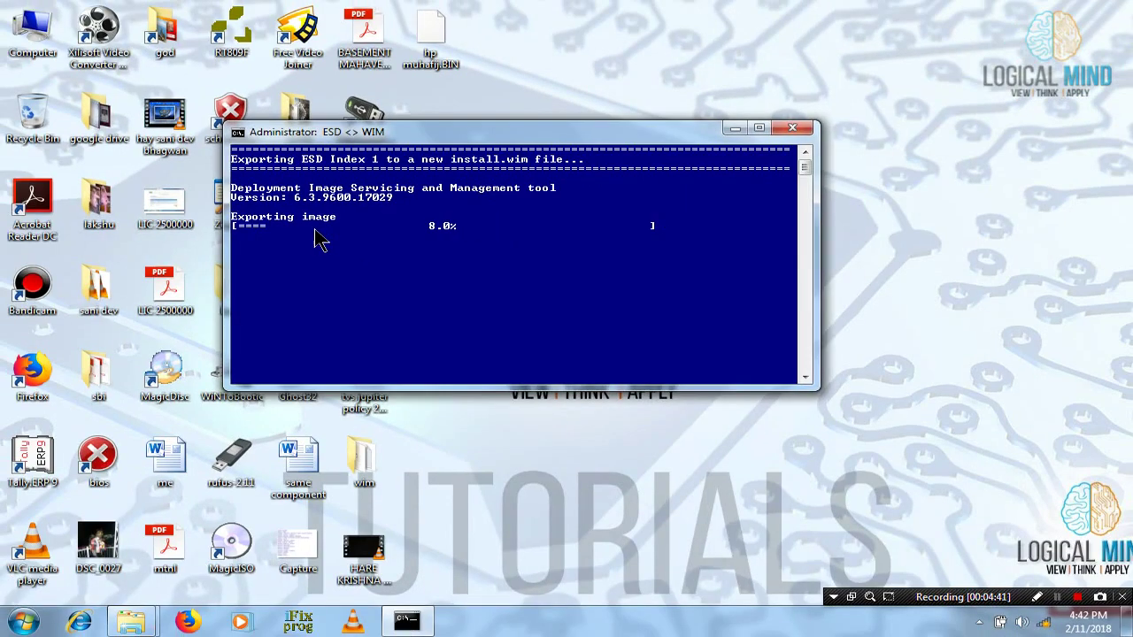
click(734, 129)
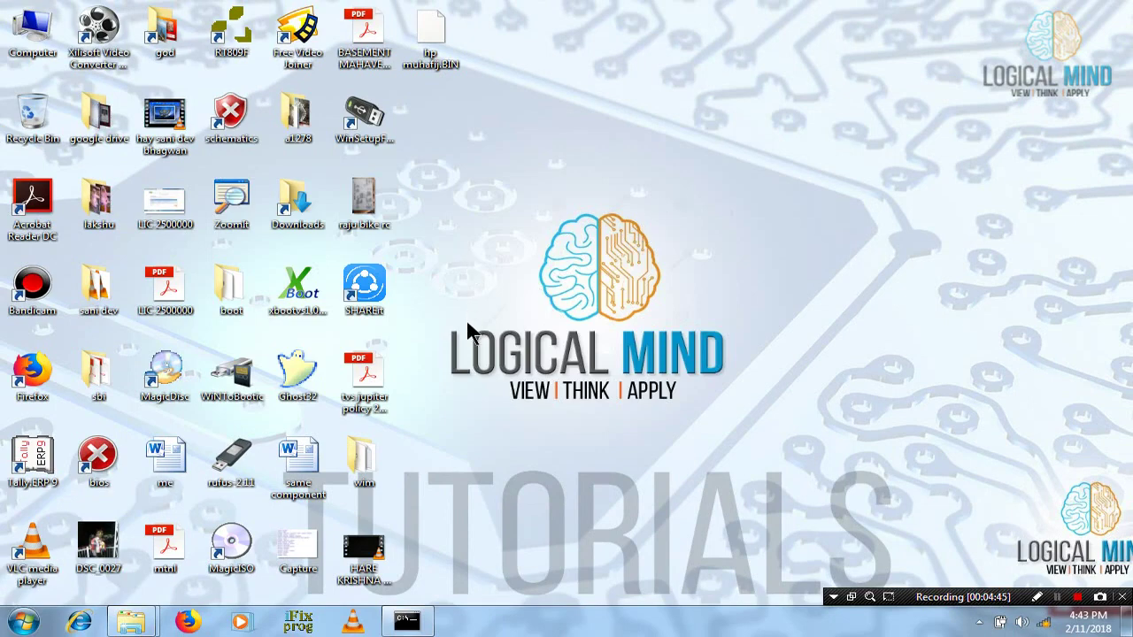
Check the install WIM file in the ESD2WIM-WIM2ESD-v2 folder inside the desktop's wim folder, closing the window when finished.
double_click(362, 462)
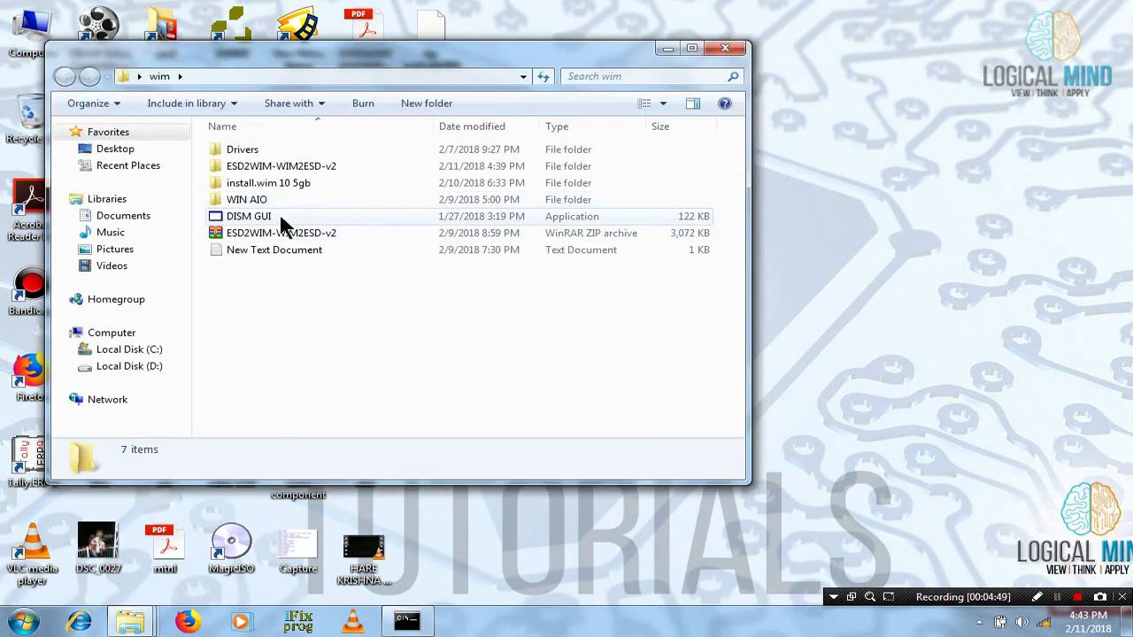
double_click(274, 168)
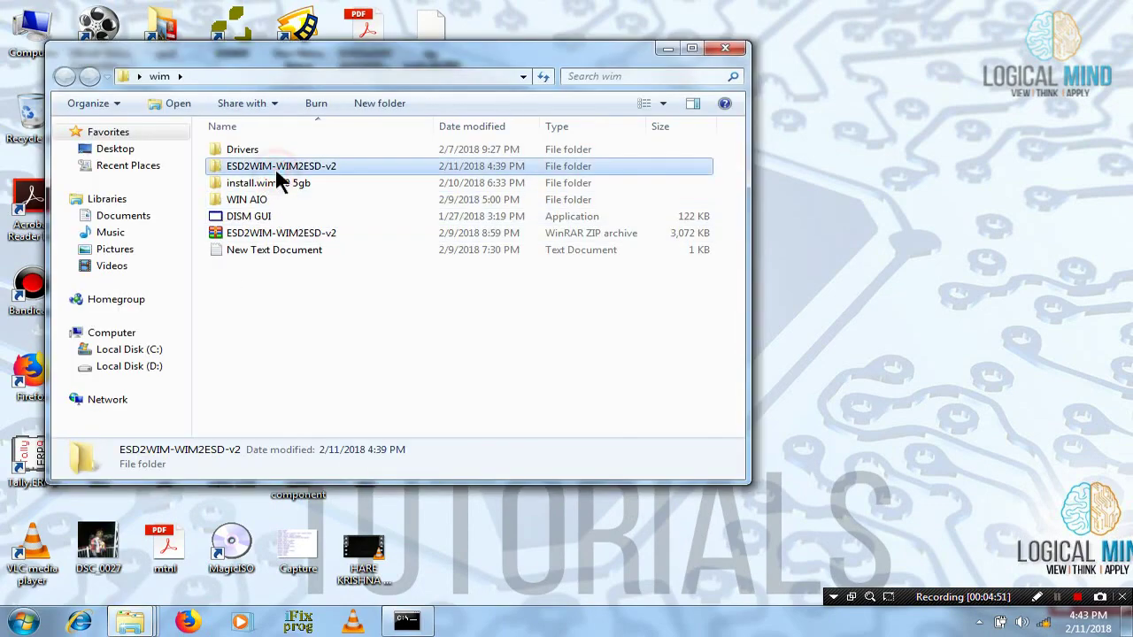
click(250, 183)
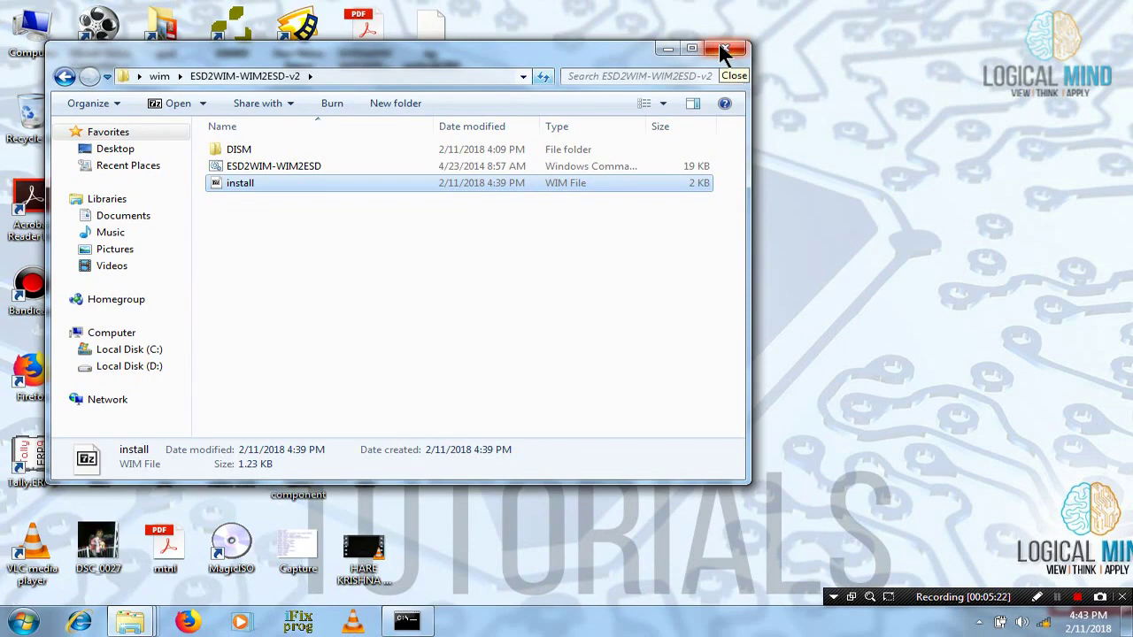
click(719, 46)
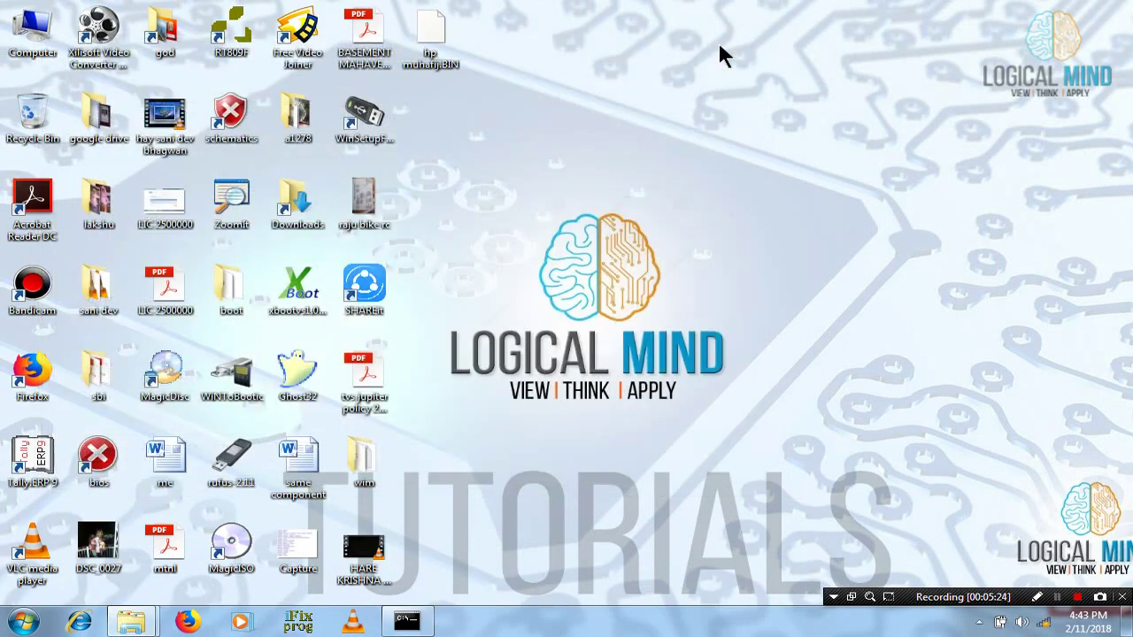